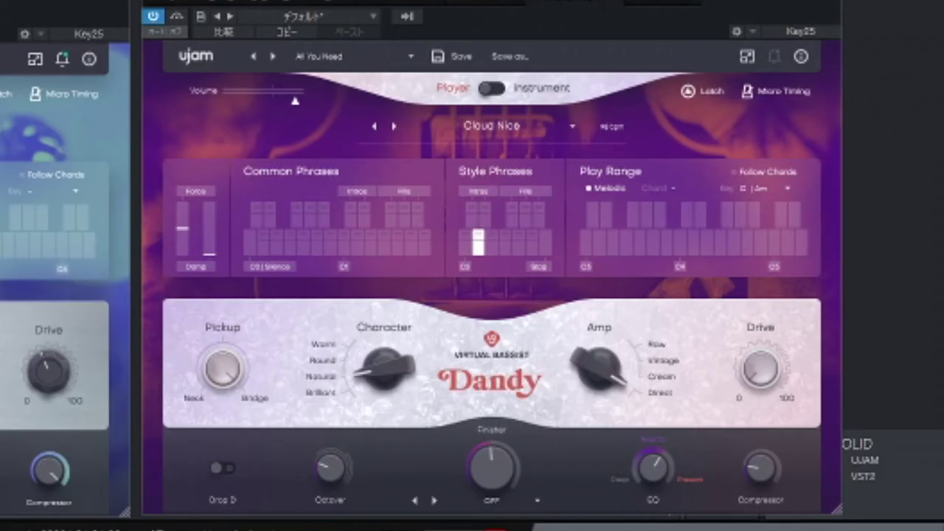
Step: Start playback and audition Dandy's styles one after another, from Cloud Nice through to Walking My Bass
left_click(461, 492)
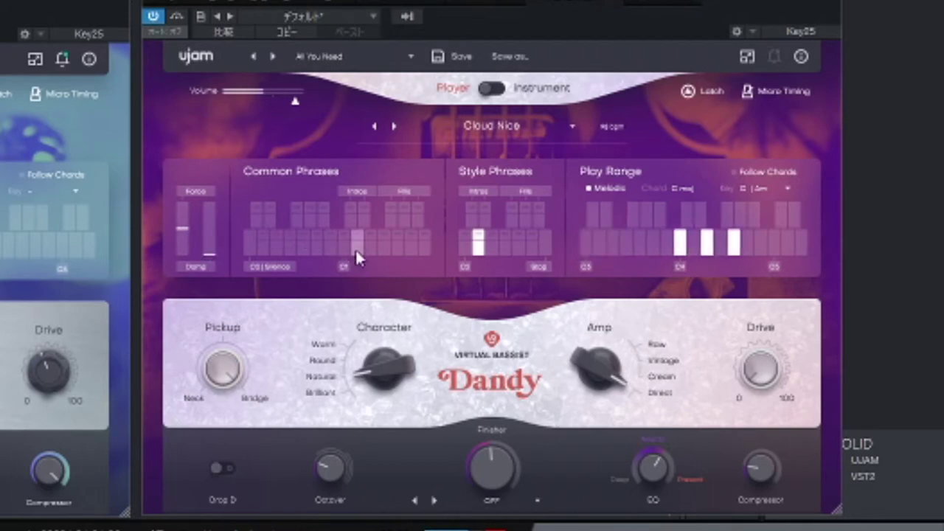
left_click(395, 127)
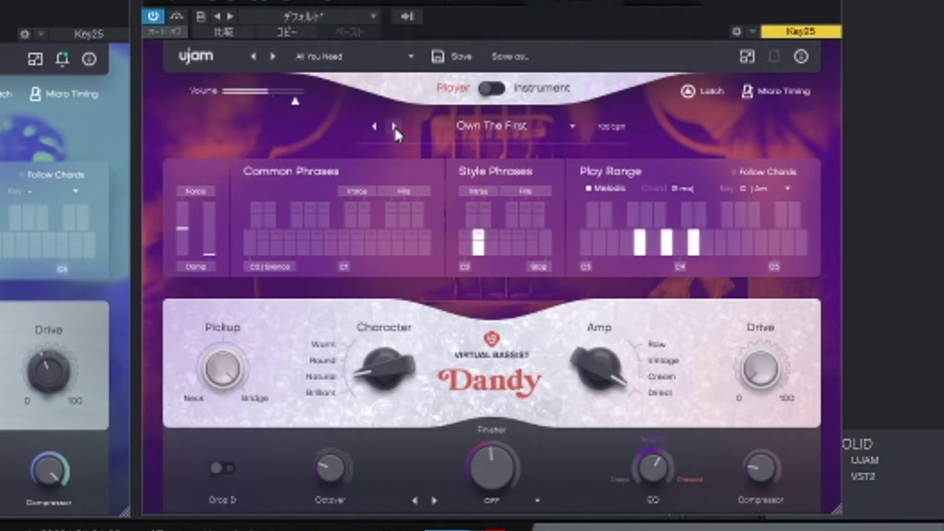
left_click(394, 127)
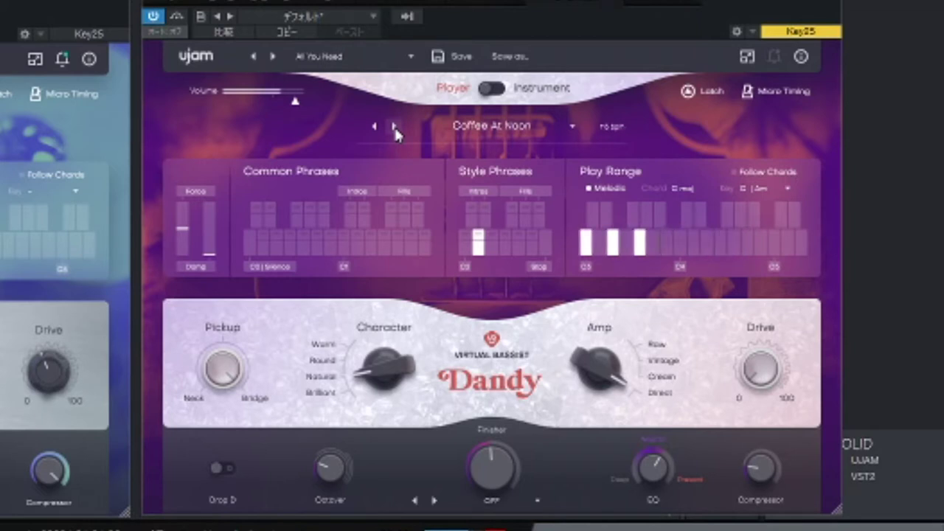
left_click(394, 128)
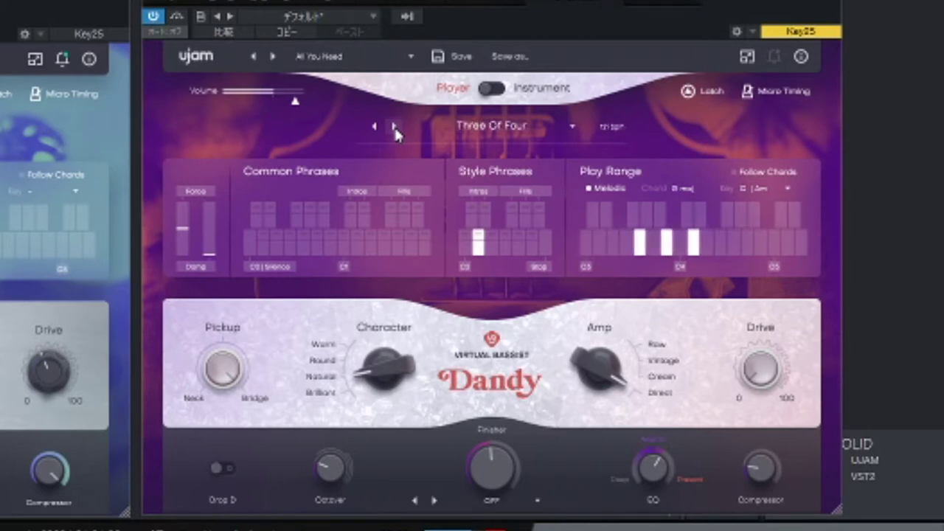
left_click(394, 128)
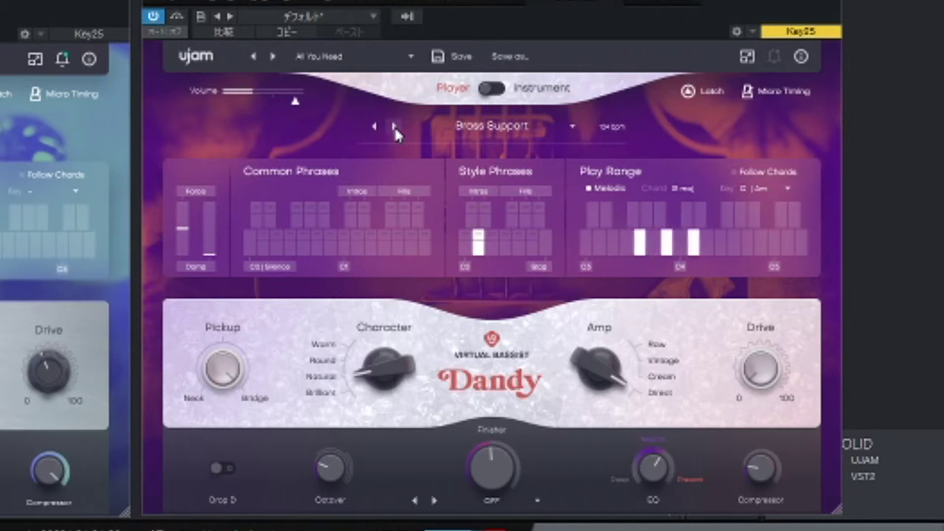
left_click(395, 128)
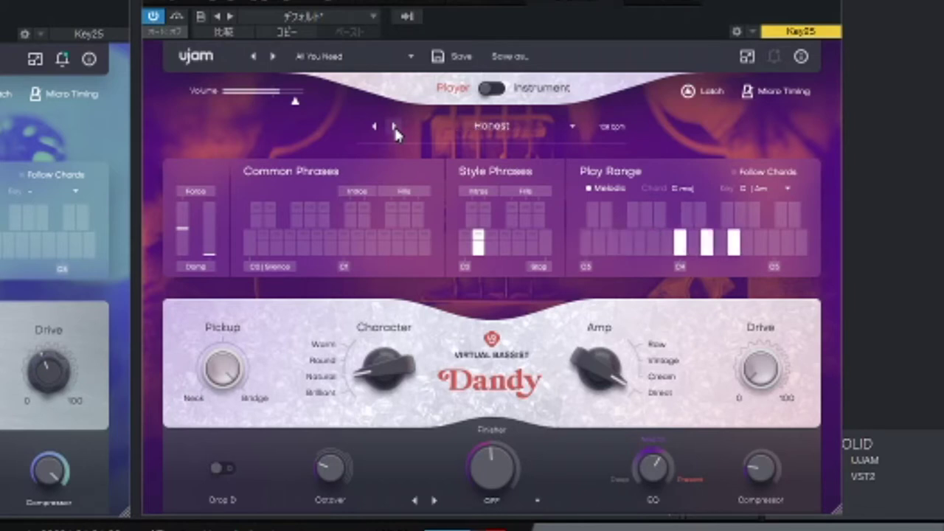
left_click(395, 127)
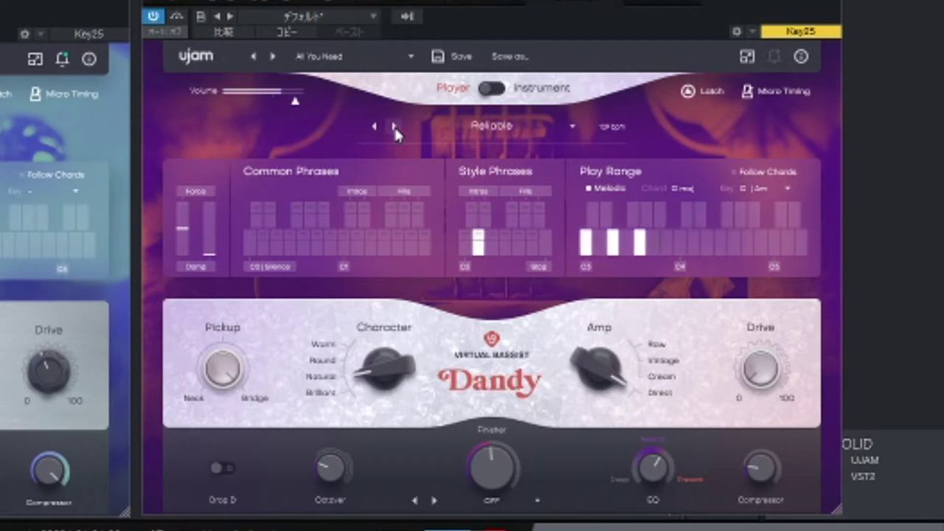
left_click(395, 127)
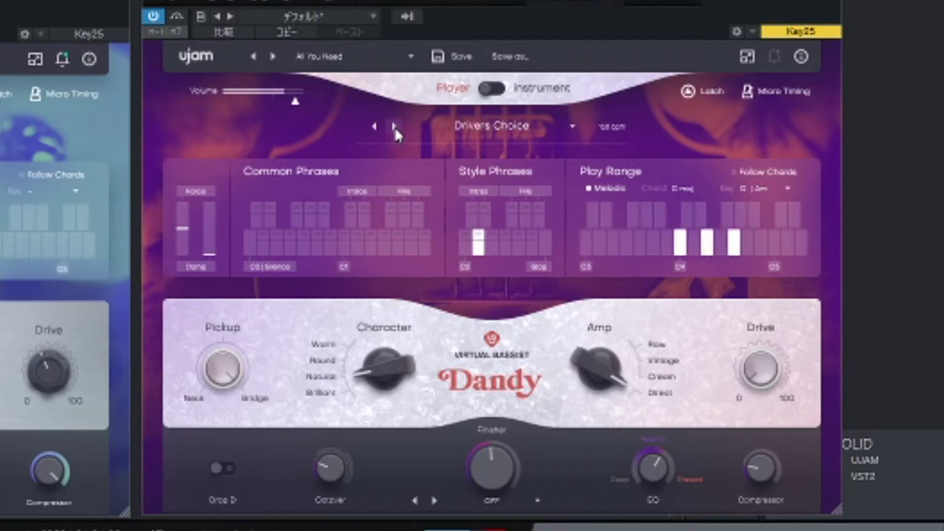
left_click(395, 128)
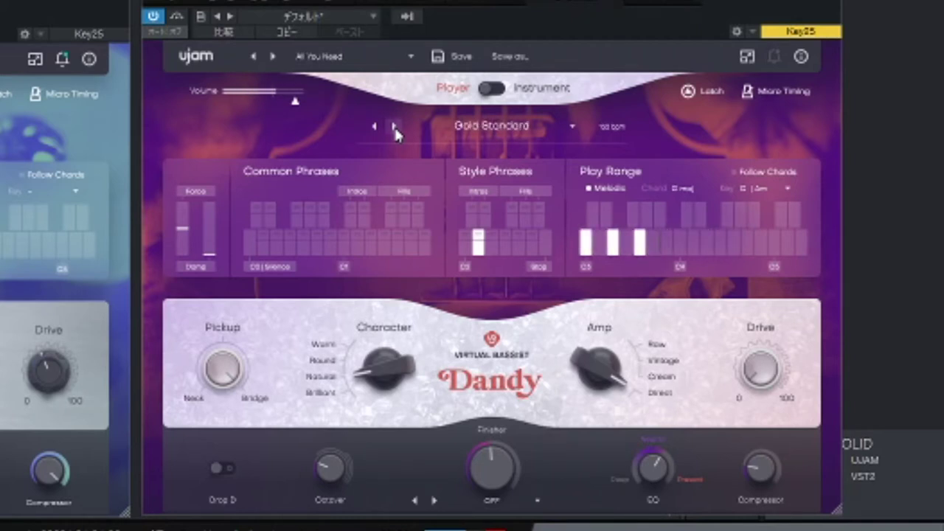
left_click(395, 127)
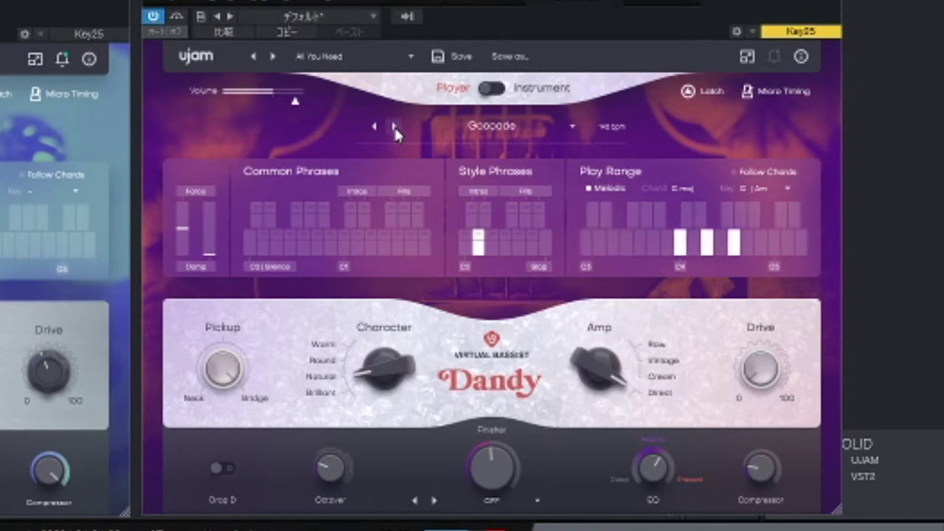
left_click(395, 128)
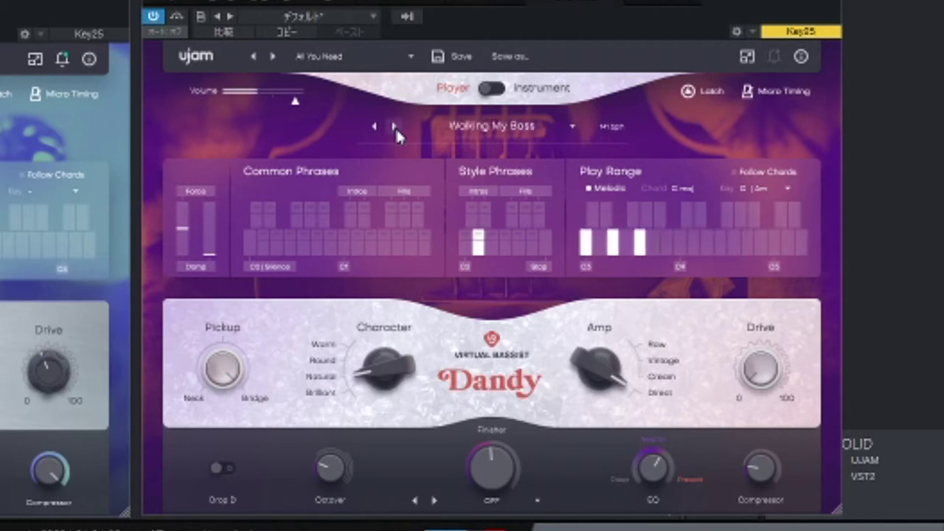
Step: Try other style phrases of Walking My Bass in Dandy, ending on the third white key
left_click(502, 251)
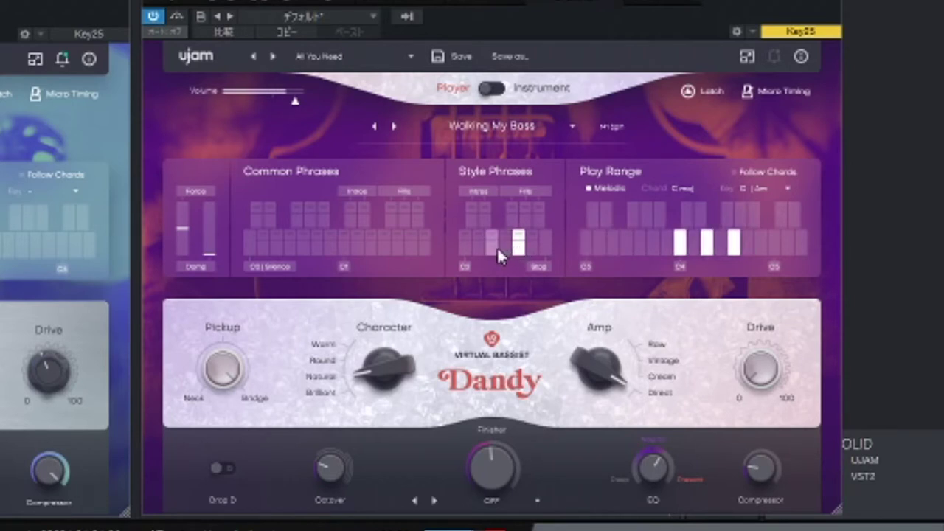
left_click(497, 249)
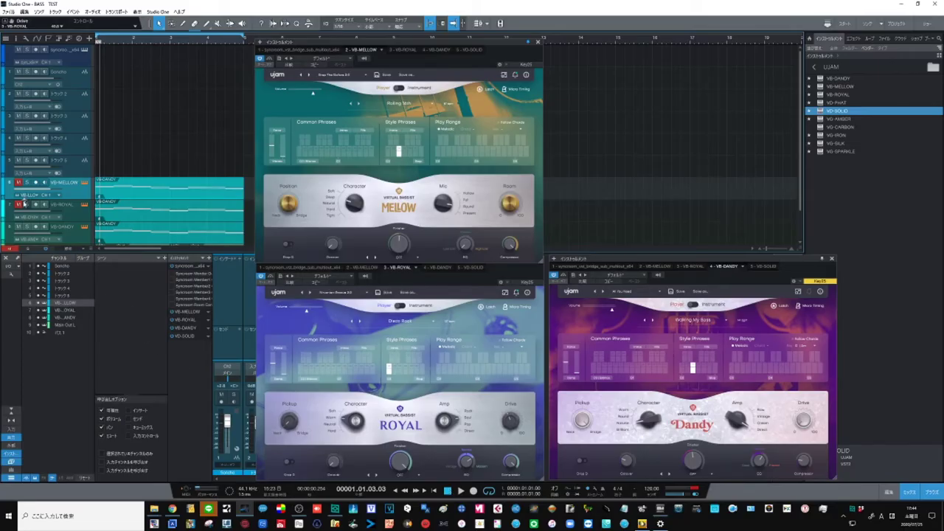
Step: Unmute the VB-ROYAL track, mute VB-DANDY, and select Royal's style phrase on the fourth white key
left_click(19, 205)
left_click(18, 226)
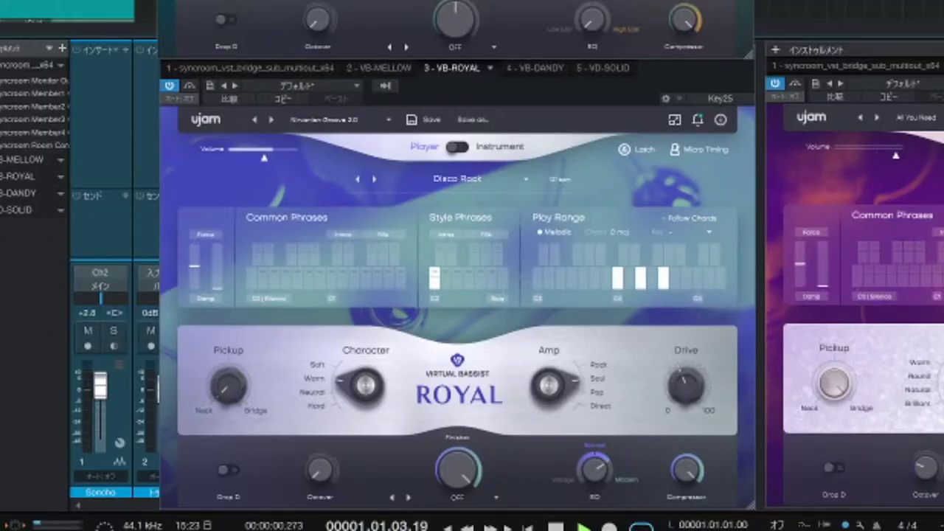
left_click(468, 284)
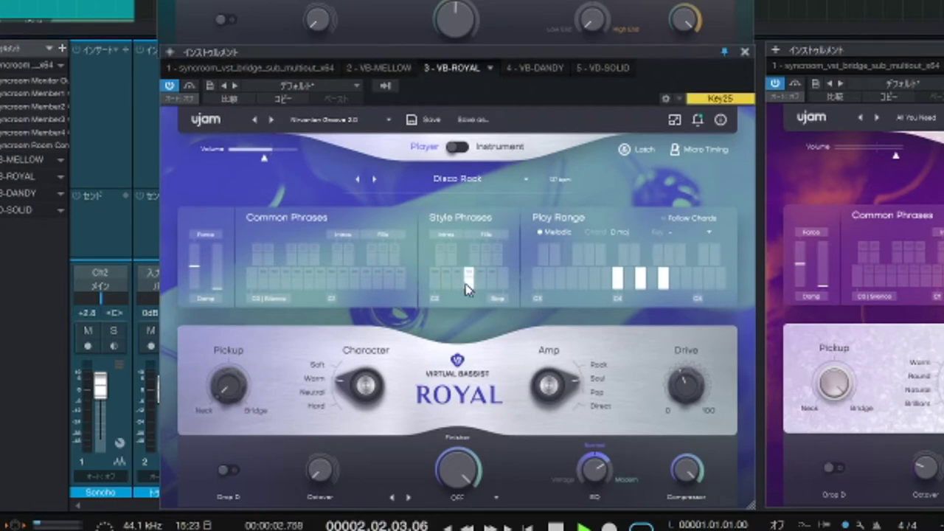
Step: Audition Royal's styles one after another during playback, from Brazil Funk through to Modern Reggae Pop
left_click(374, 181)
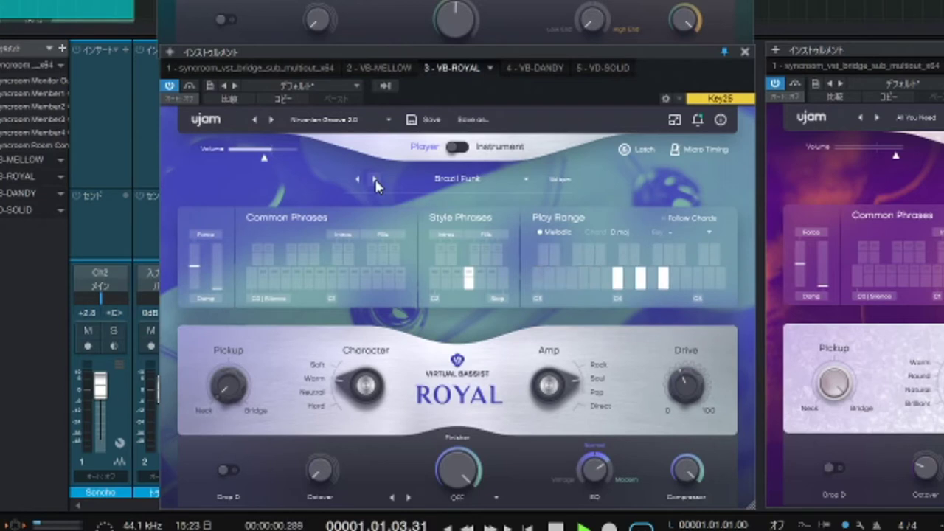
left_click(375, 181)
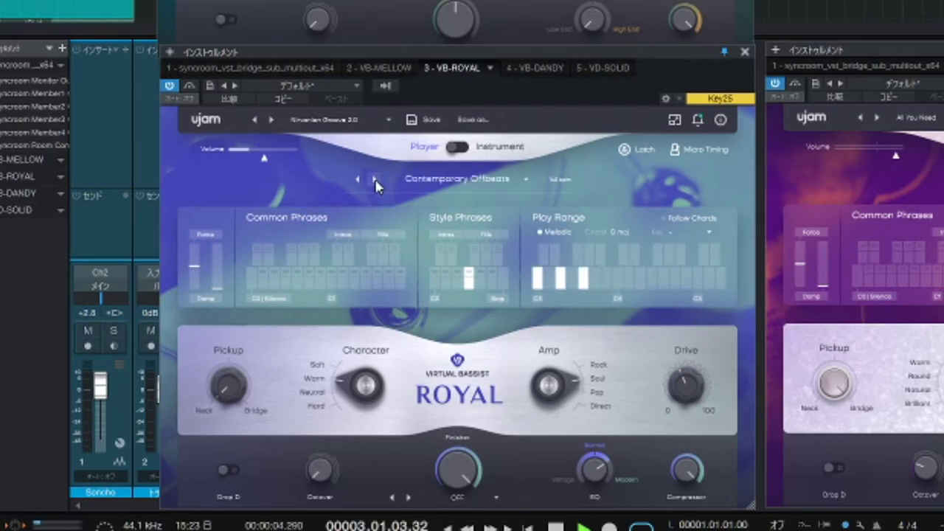
left_click(375, 180)
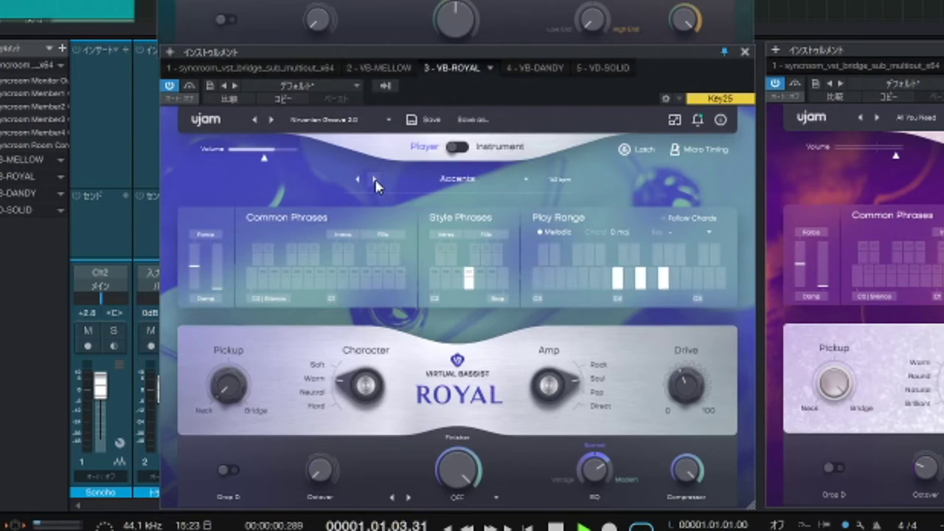
left_click(376, 185)
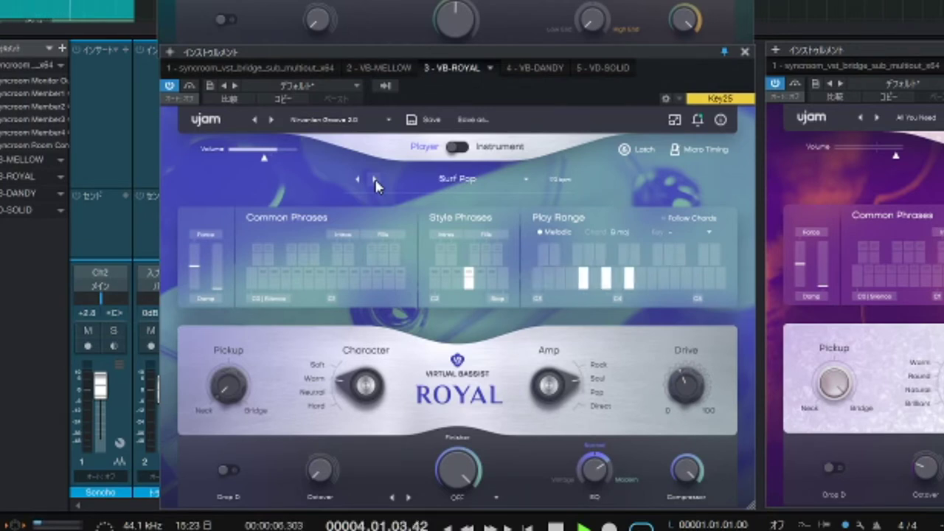
left_click(375, 185)
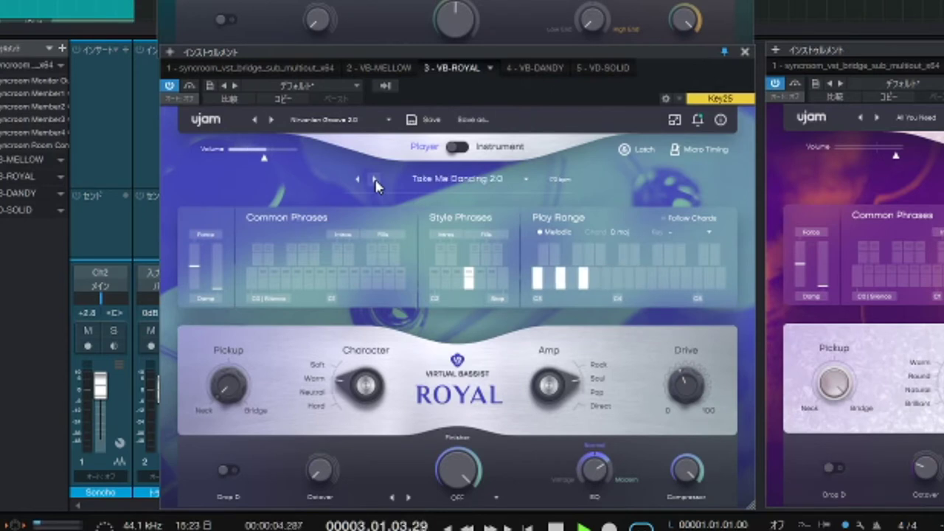
left_click(376, 184)
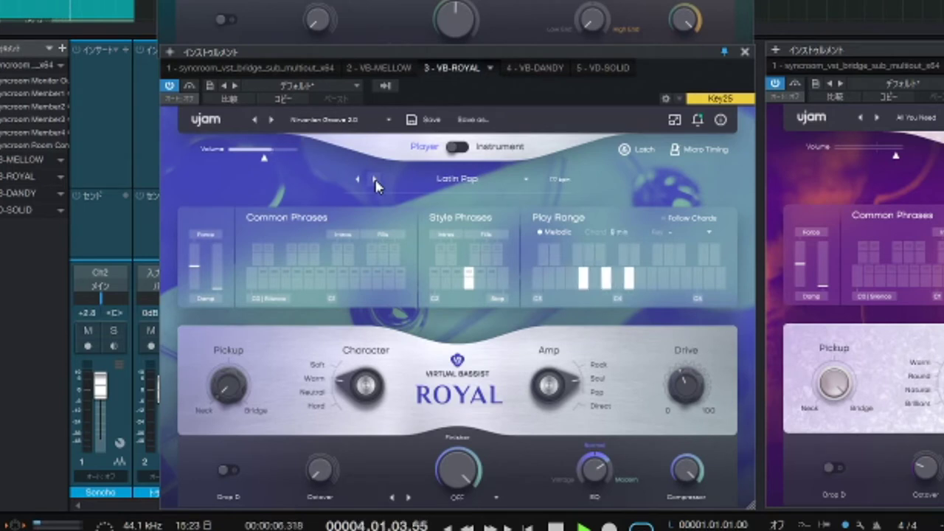
left_click(375, 185)
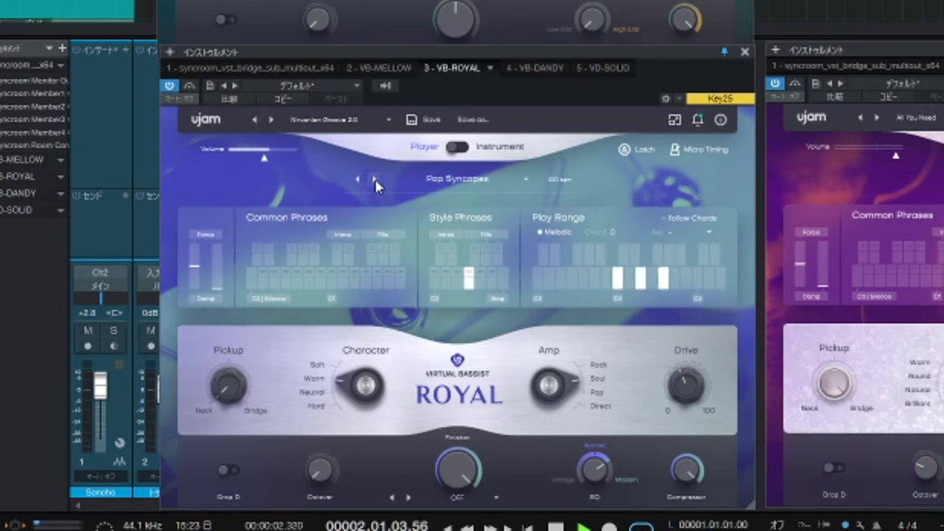
left_click(375, 185)
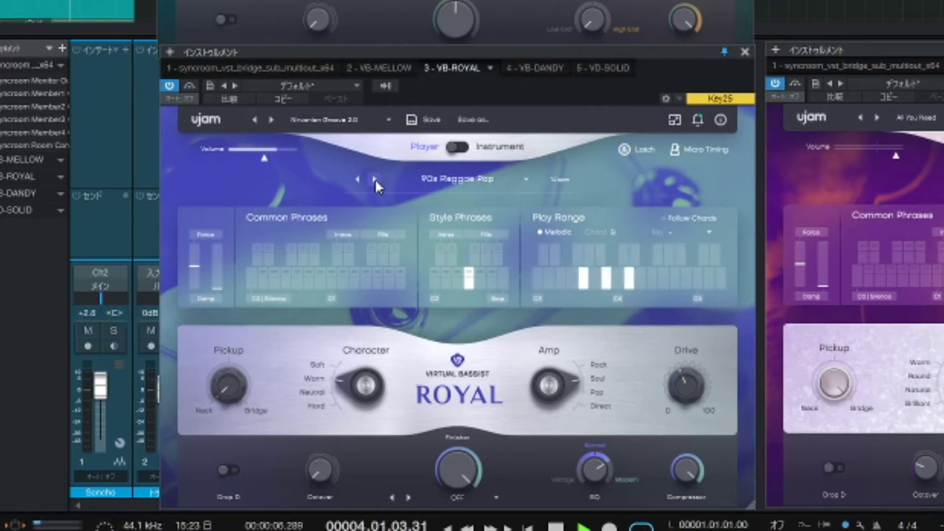
left_click(375, 184)
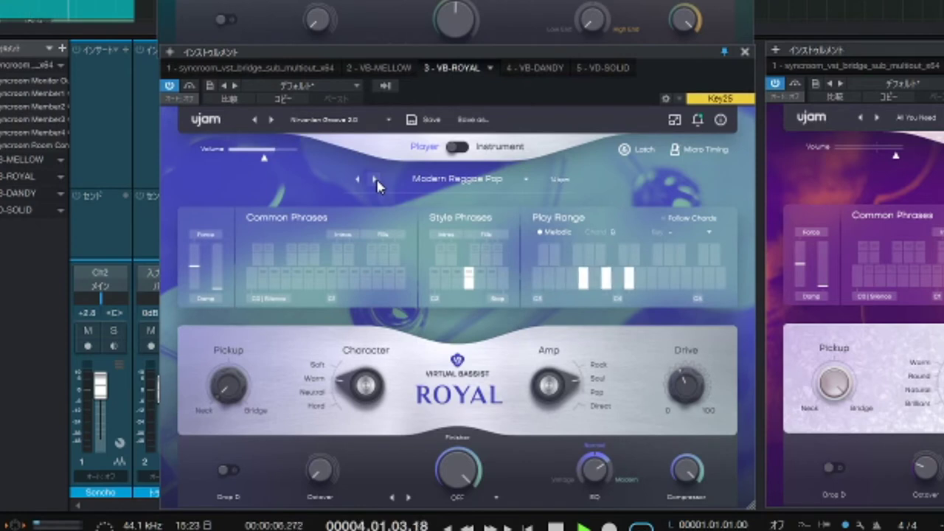
Step: Load the Beach Toys preset from Royal's factory Pop category
left_click(358, 120)
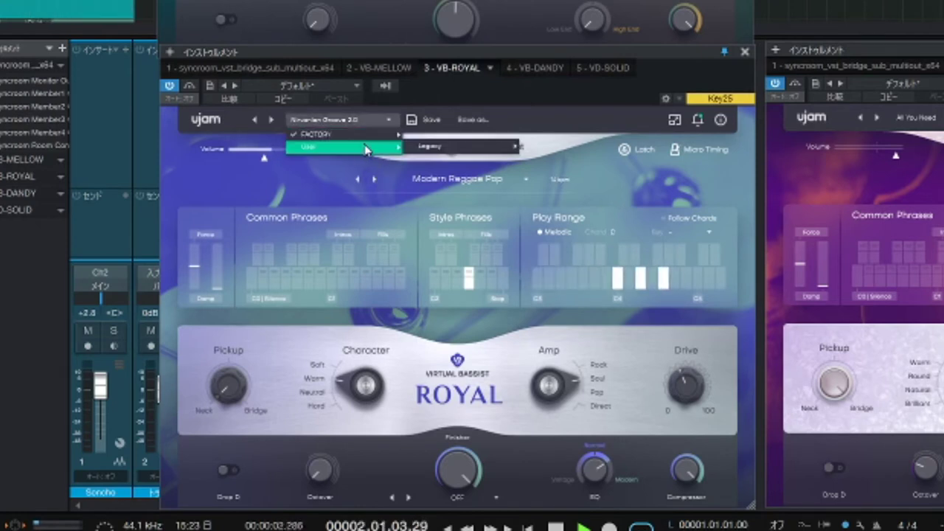
mouse_move(383, 135)
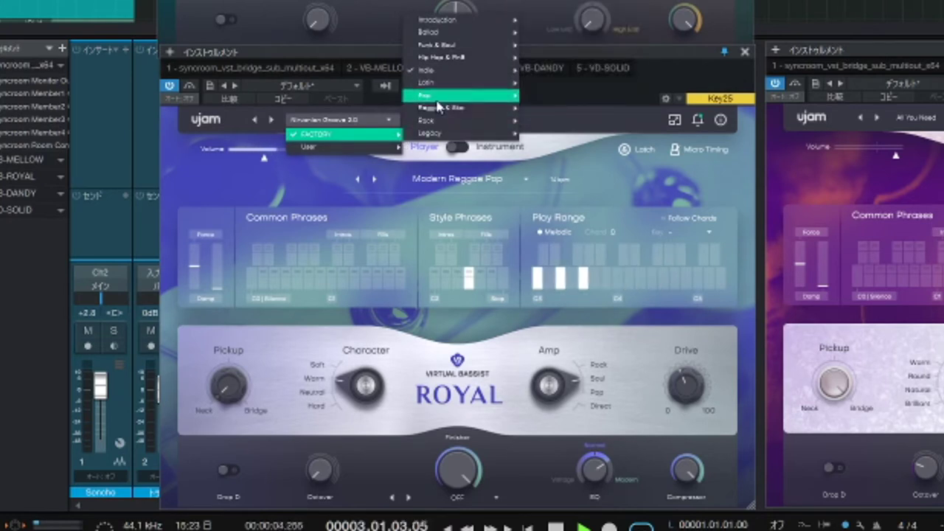
mouse_move(435, 97)
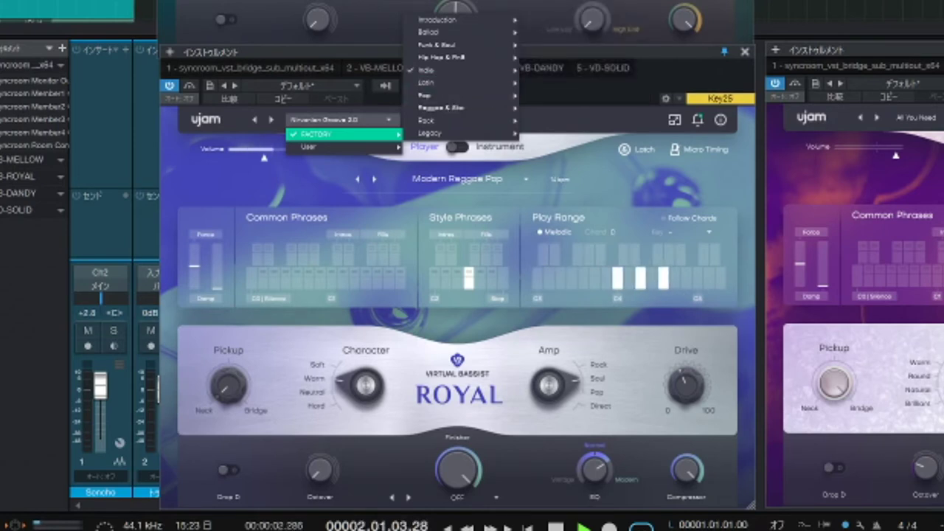
mouse_move(478, 125)
mouse_move(494, 100)
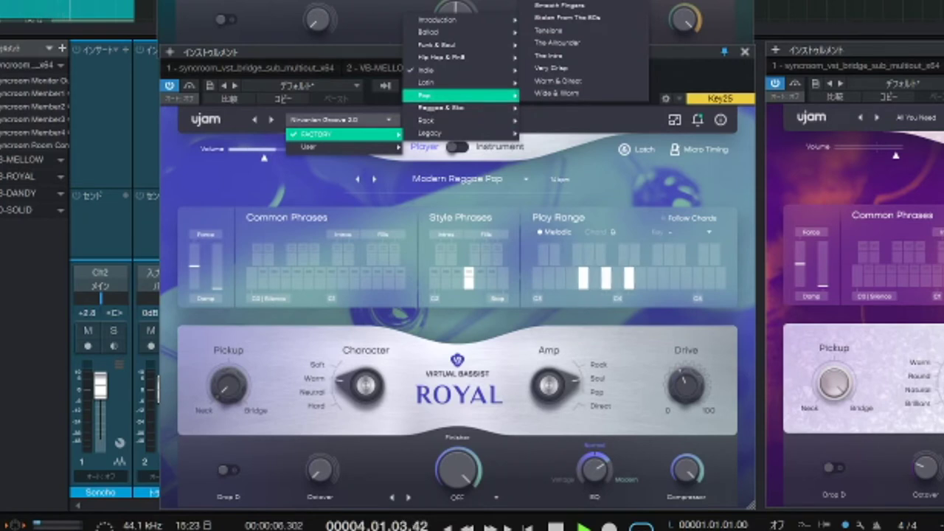
left_click(549, 0)
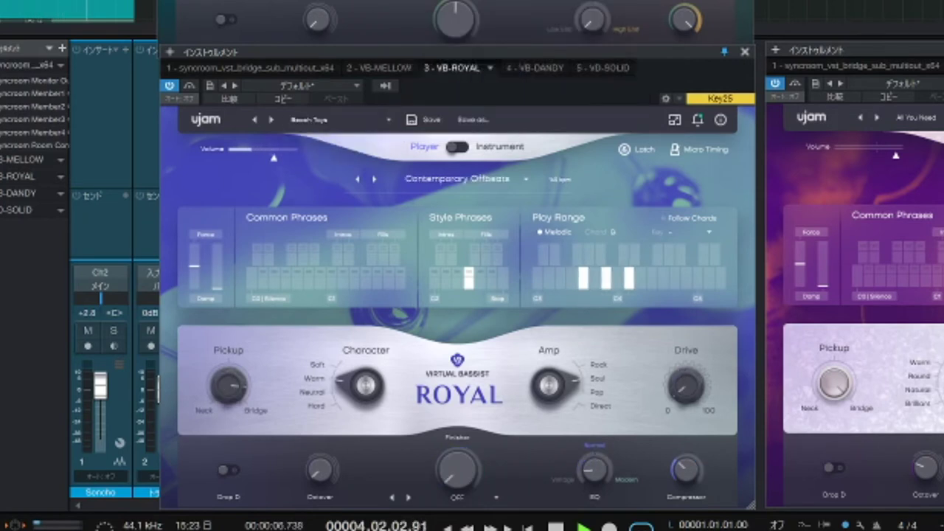
Step: Audition Royal's styles with the Beach Toys preset, from Accents through to 90s Reggae Pop
left_click(376, 183)
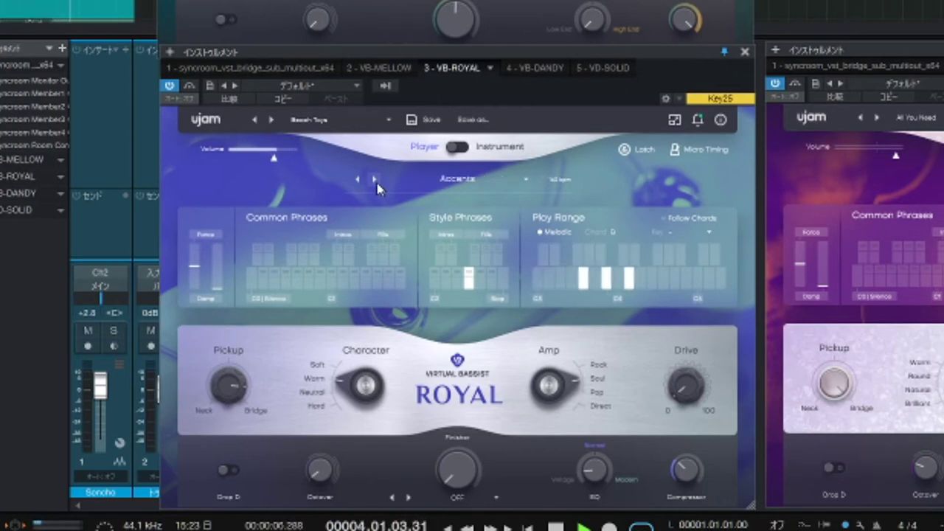
left_click(376, 185)
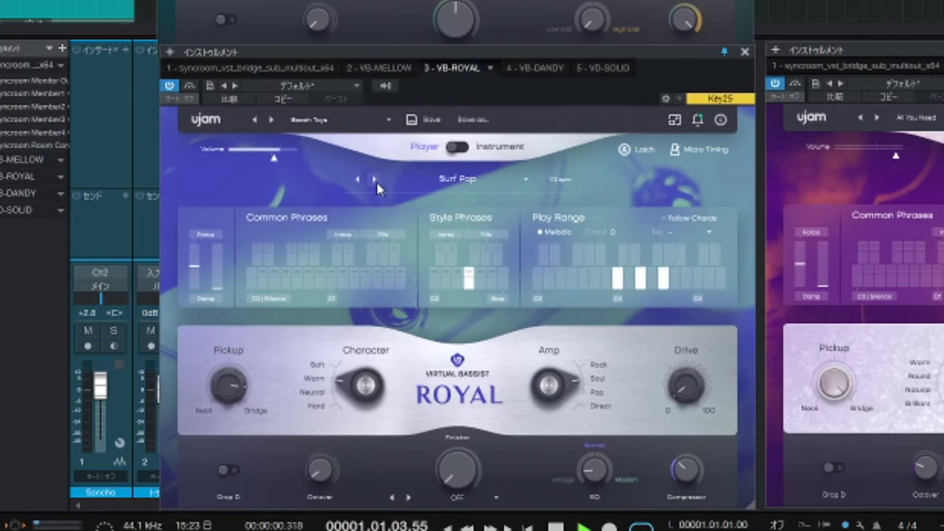
left_click(376, 184)
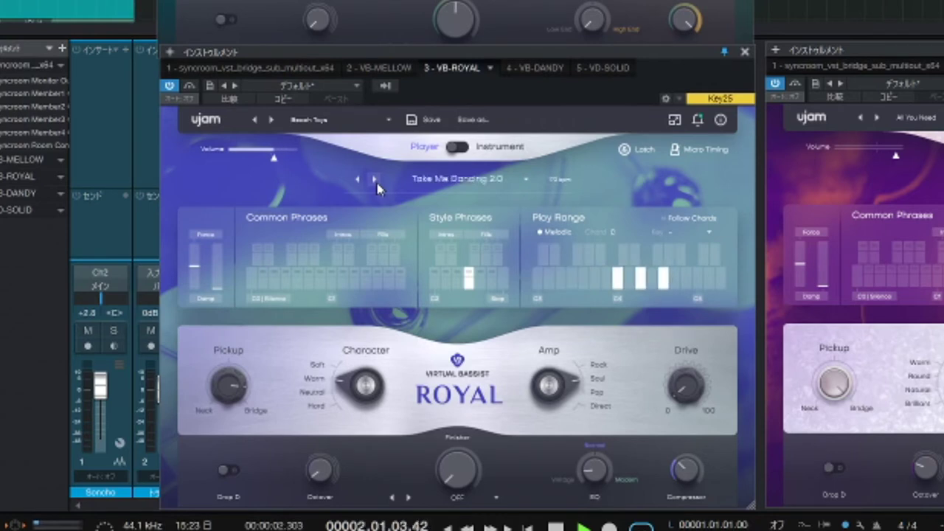
left_click(376, 184)
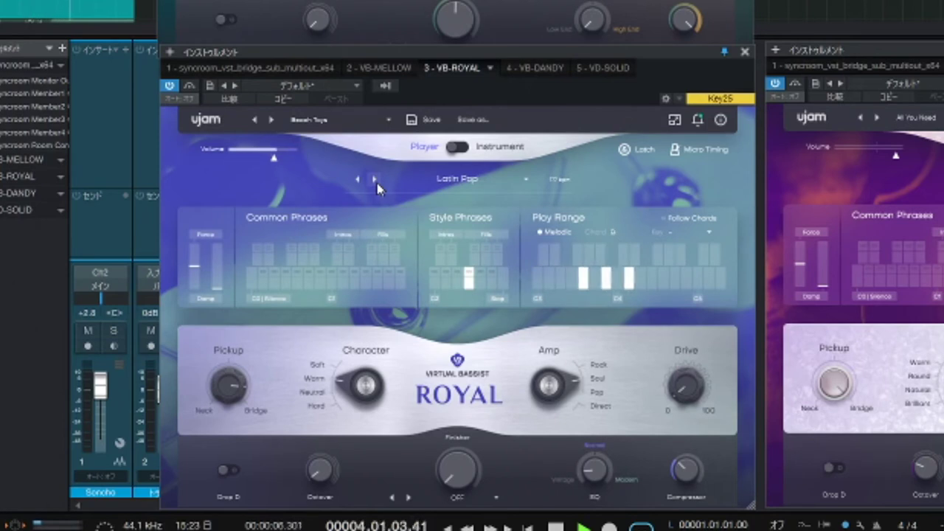
left_click(377, 181)
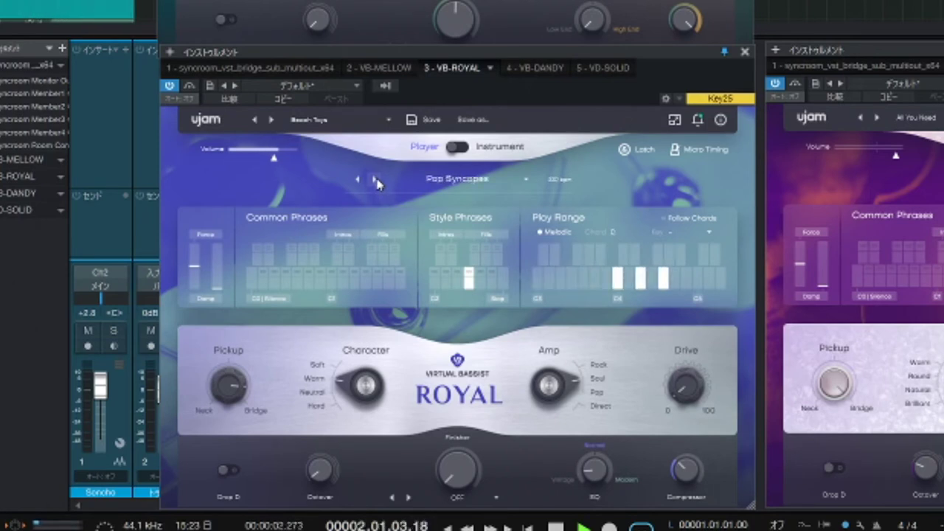
left_click(377, 182)
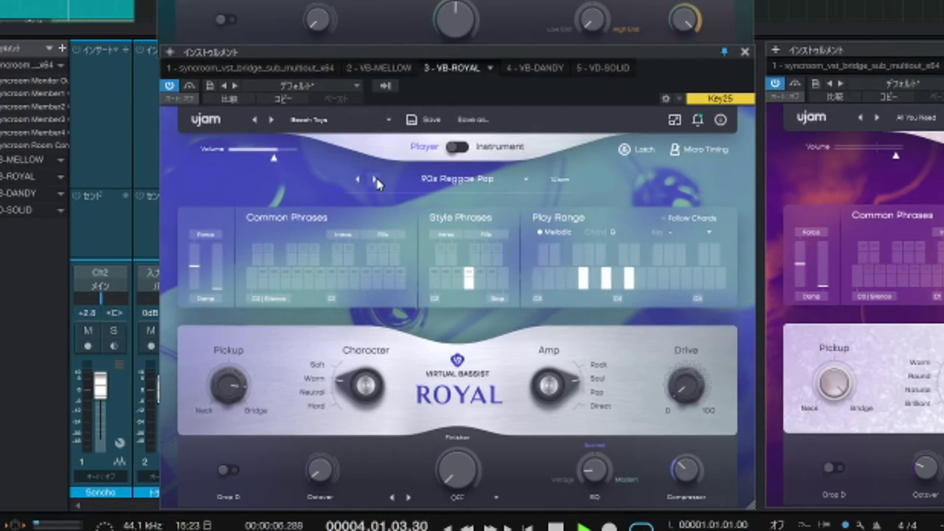
Step: Audition Royal's Modern Reggae Pop style, stop playback and return to the start of the song
left_click(377, 181)
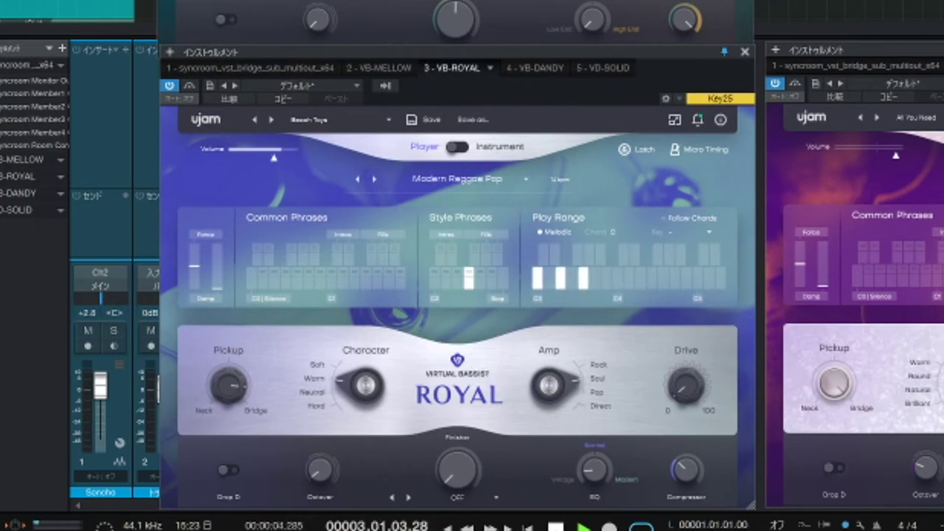
key("space")
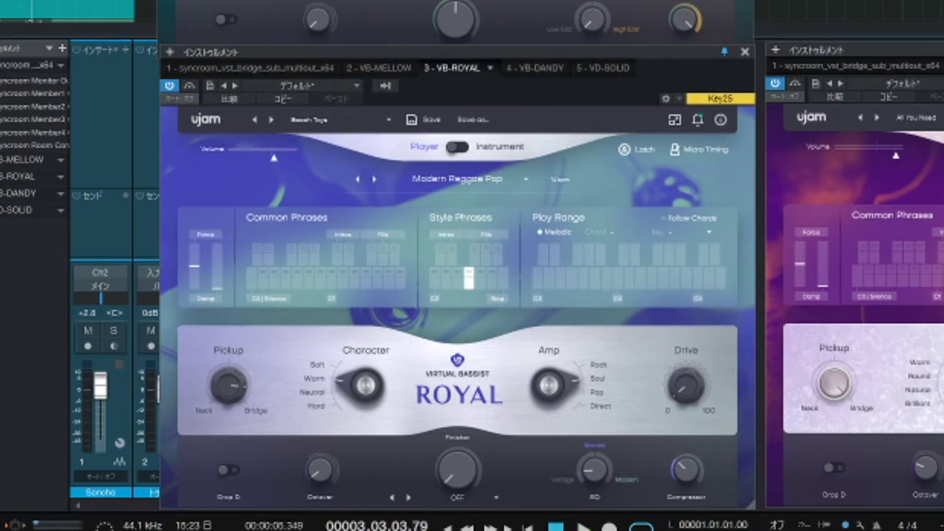
left_click(526, 528)
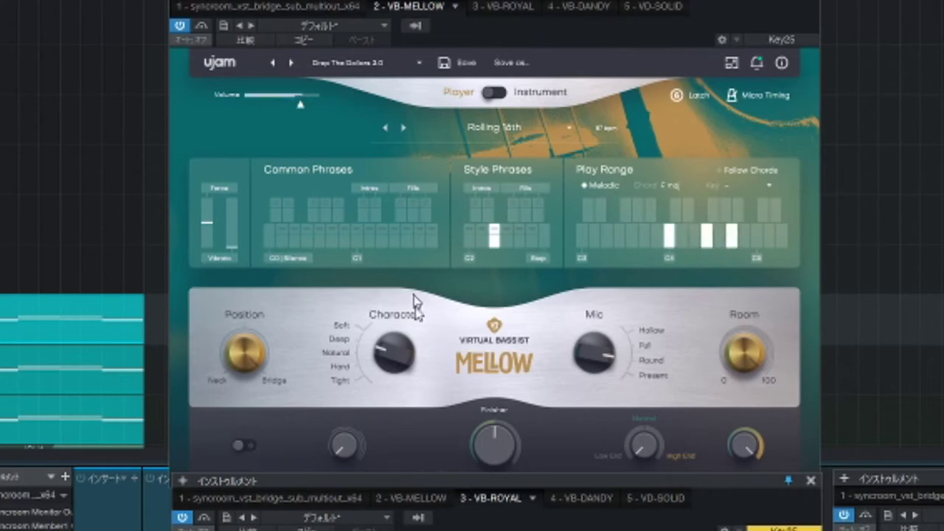
Step: Audition Mellow's styles one after another during playback, from Soul through to Do It Right 2.0
left_click(403, 128)
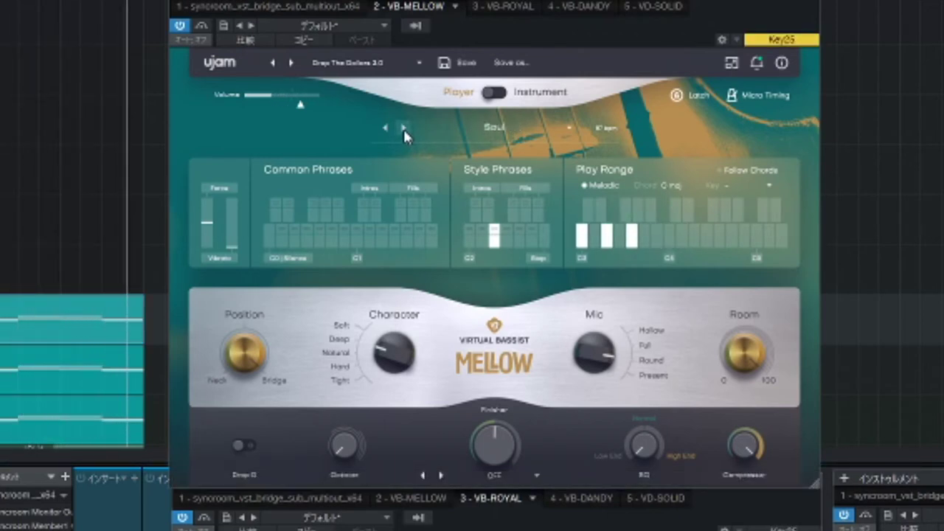
left_click(403, 128)
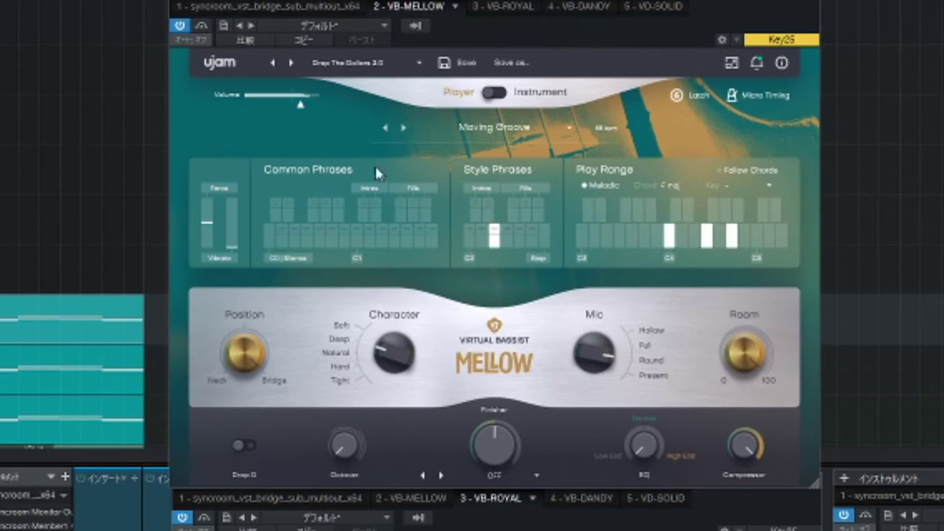
left_click(403, 128)
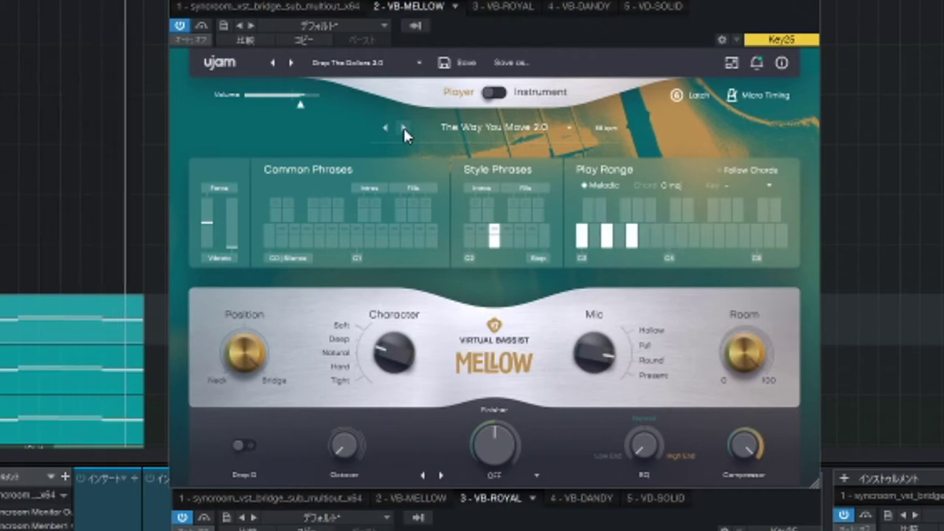
left_click(404, 128)
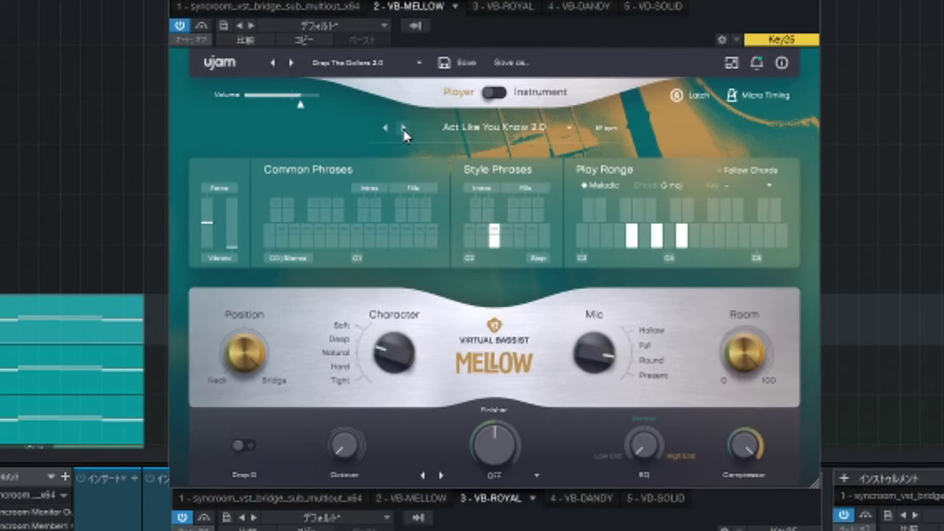
left_click(403, 129)
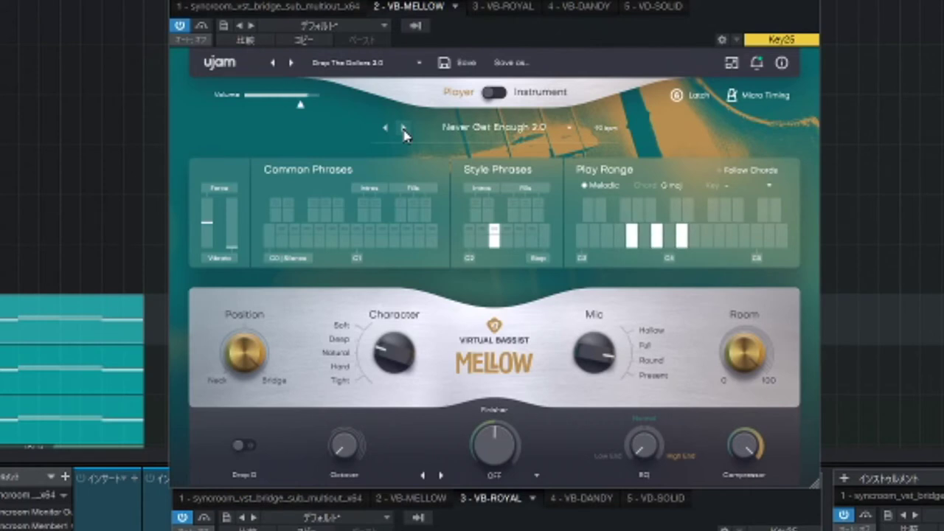
left_click(404, 129)
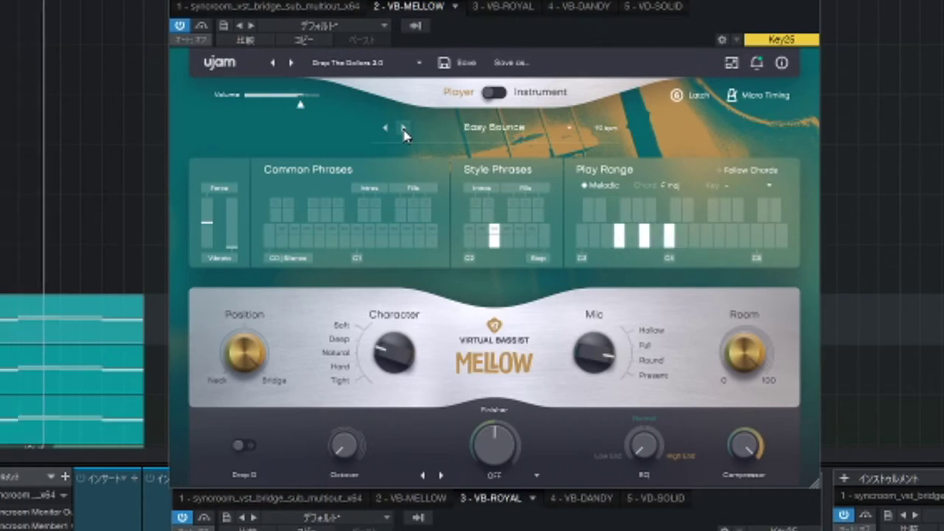
left_click(404, 128)
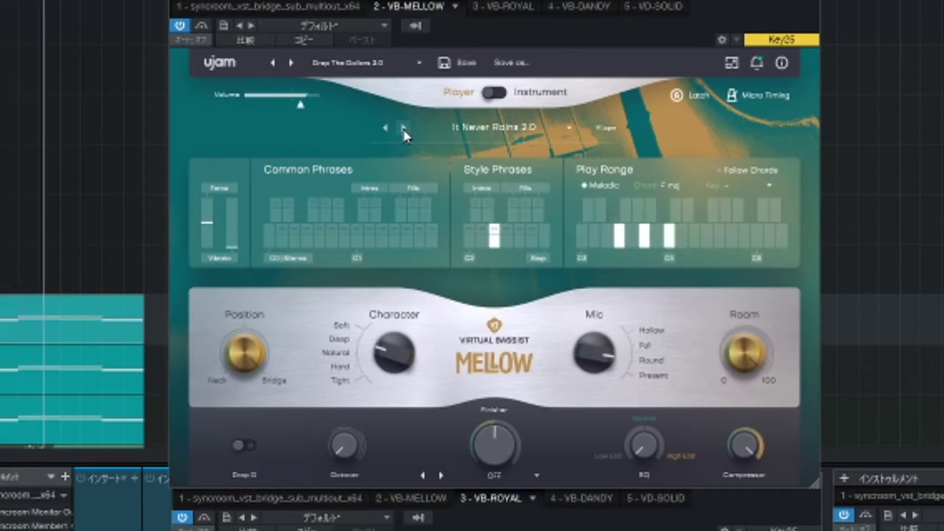
left_click(404, 129)
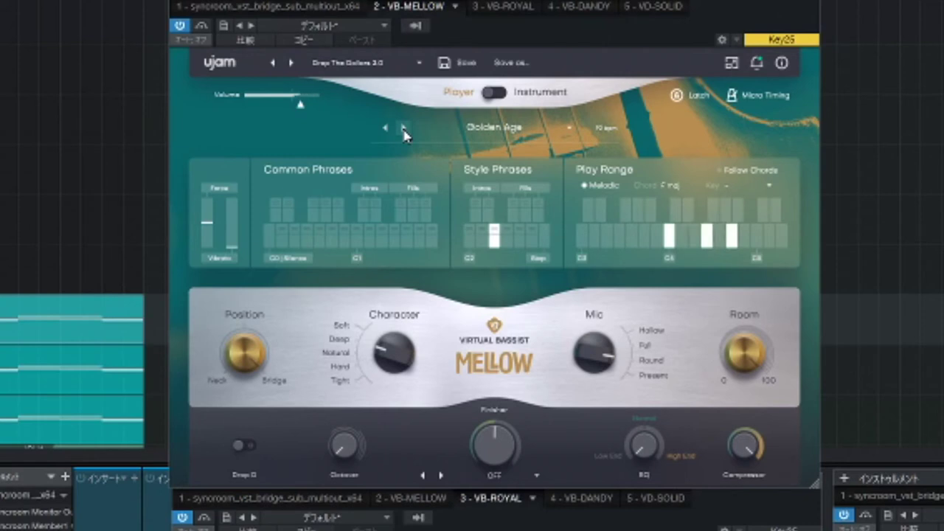
left_click(403, 128)
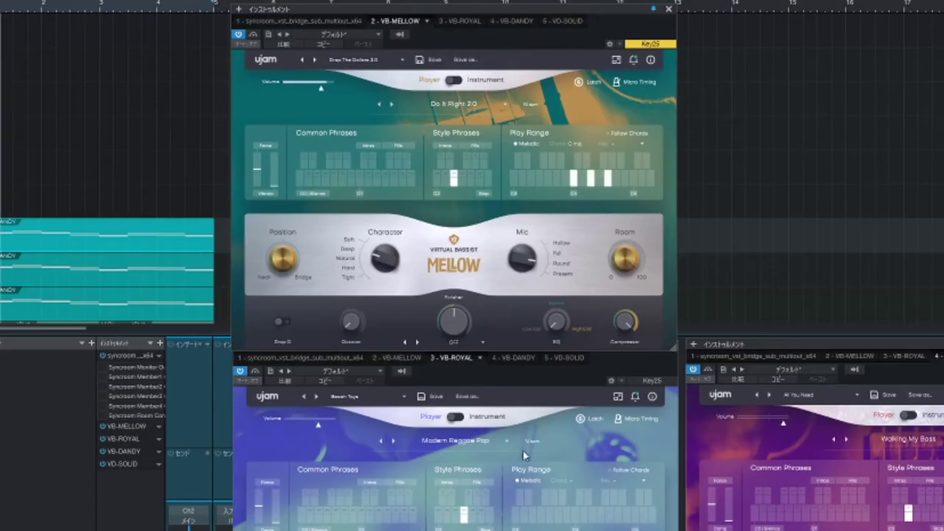
Step: Audition the Space Grinder, Rotor Cab, Spring Reverb and Delay 16 Finisher effects on Mellow
left_click(455, 343)
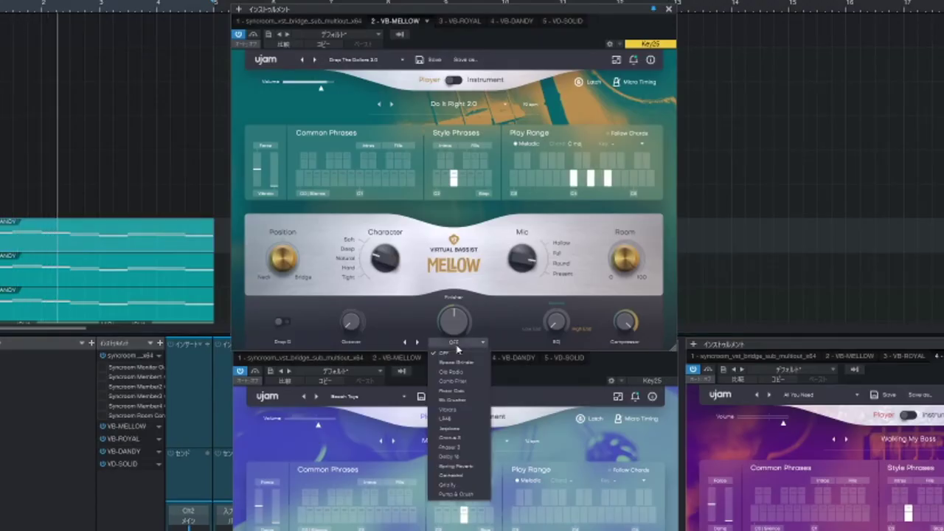
left_click(456, 362)
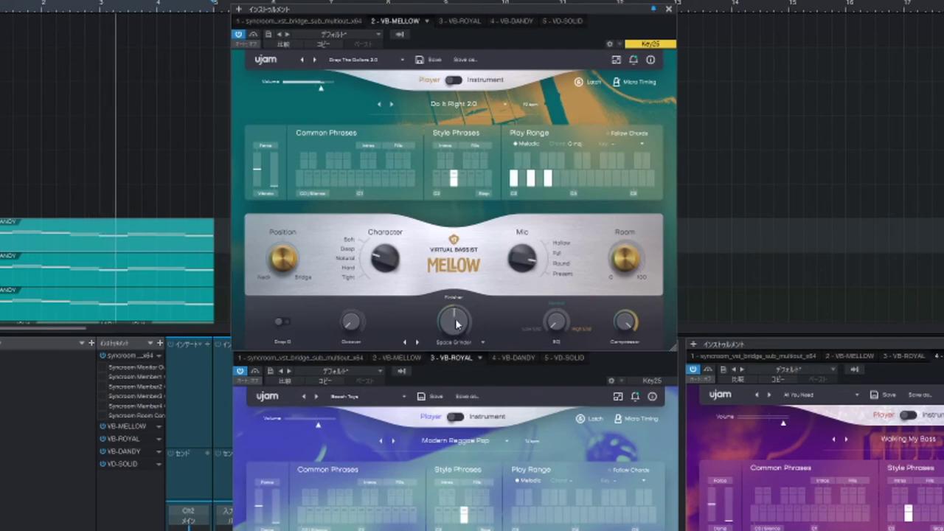
left_click(455, 343)
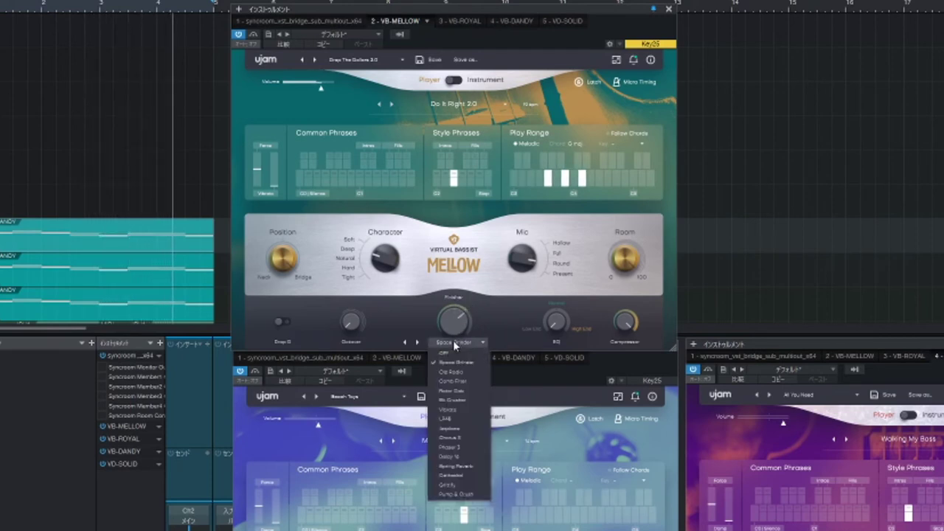
left_click(453, 391)
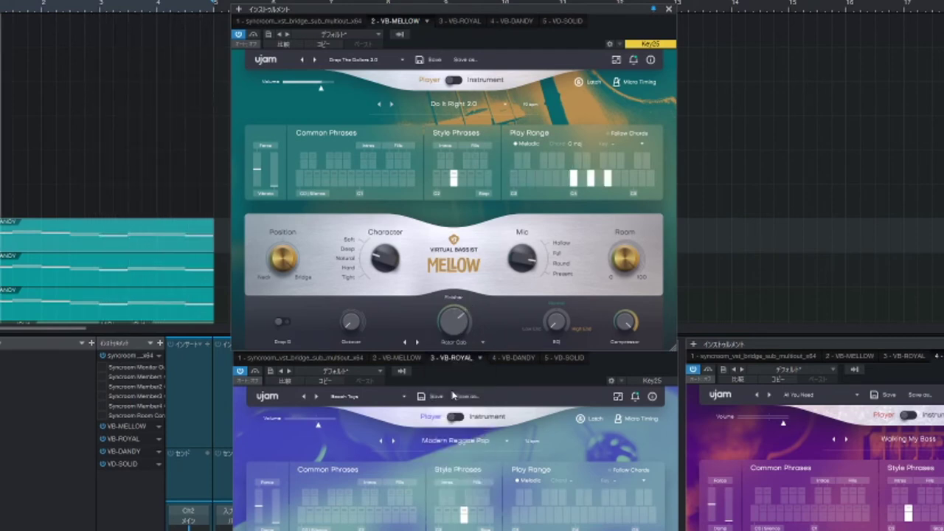
left_click(455, 343)
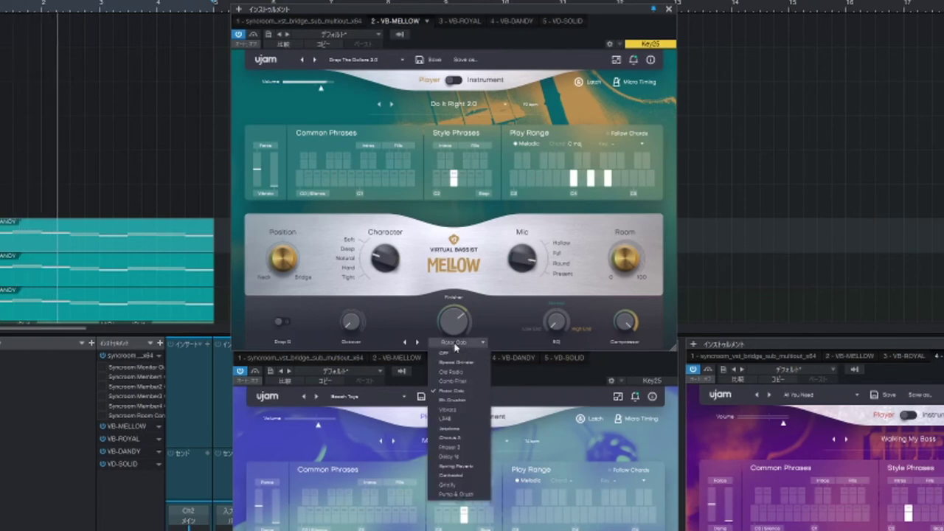
left_click(455, 466)
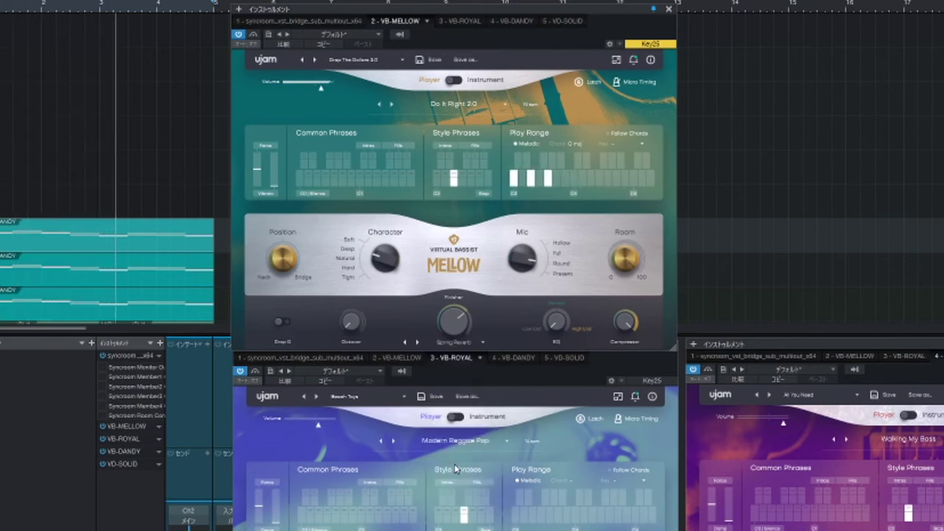
left_click(456, 342)
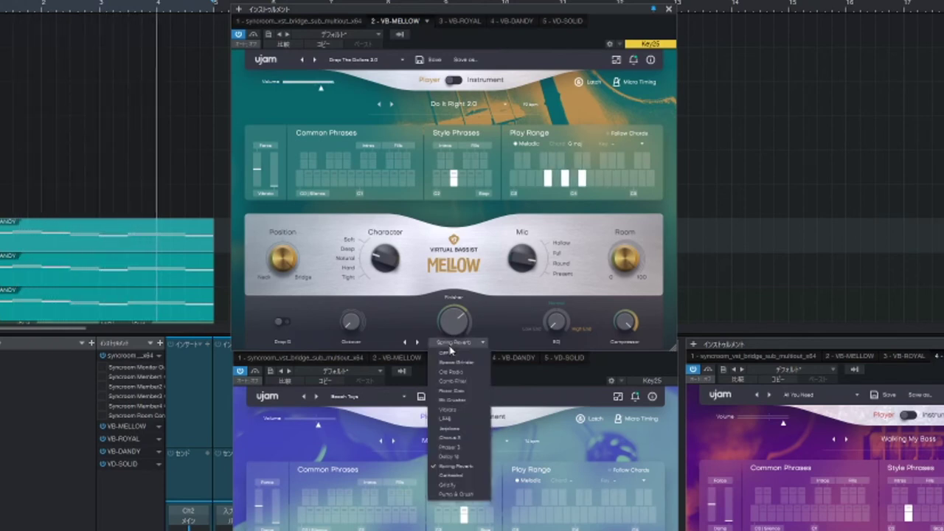
left_click(452, 456)
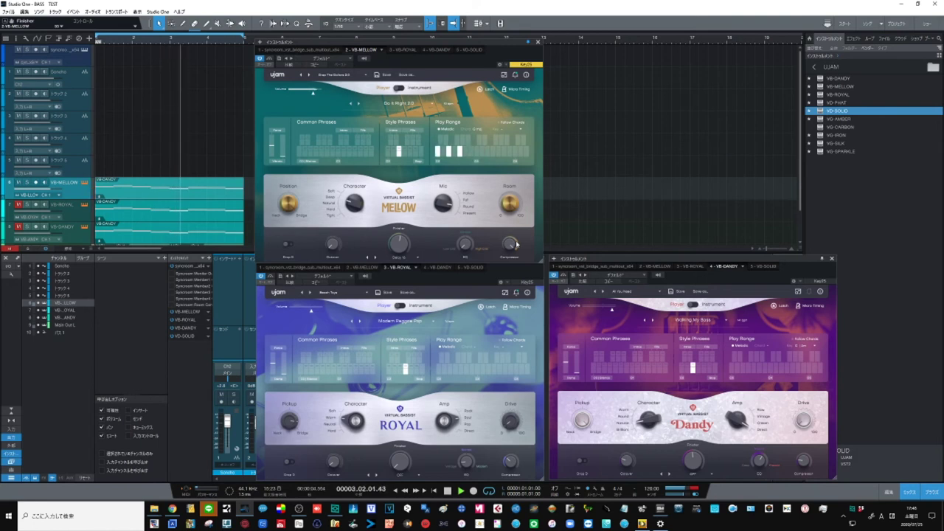
Step: Lower Mellow's output volume slightly
left_click(313, 95)
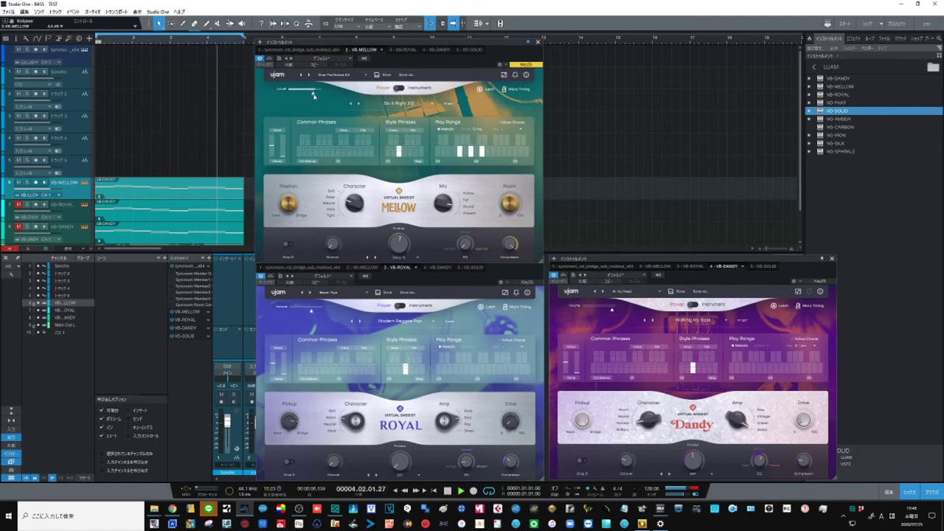
left_click_drag(313, 95, 311, 108)
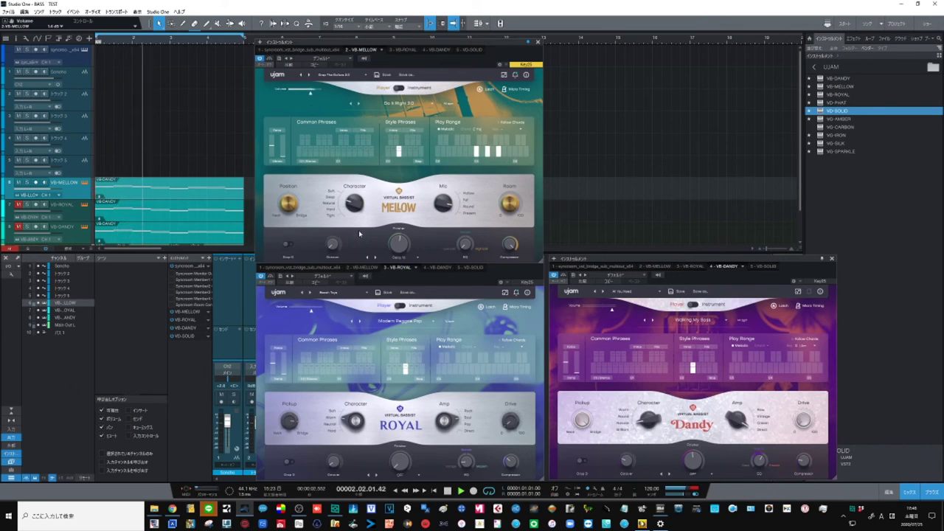
Step: Audition the Comb Filter Finisher effect on Mellow and switch the Finisher to OFF
left_click(399, 257)
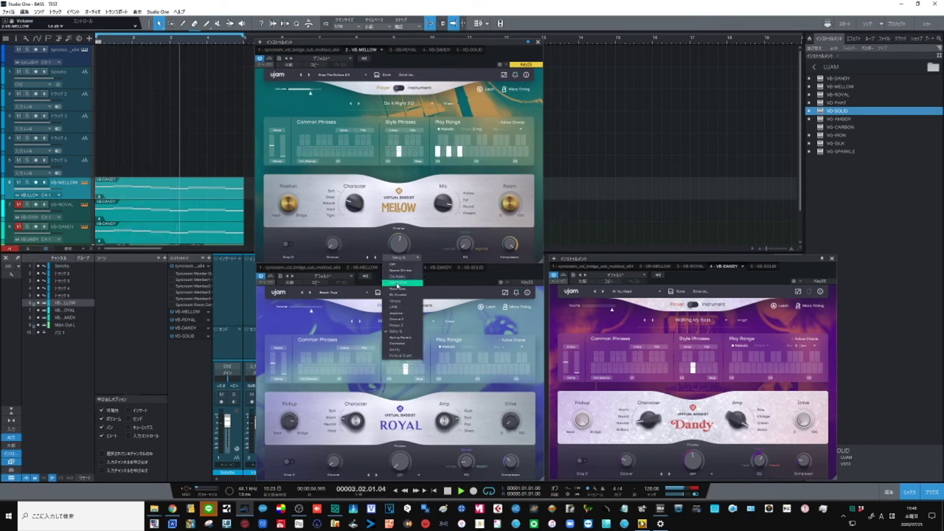
left_click(399, 284)
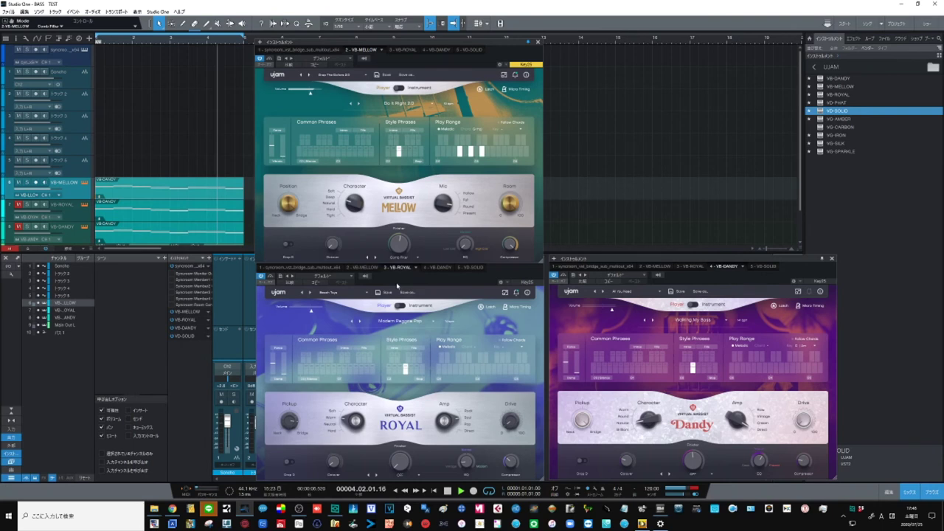
left_click(399, 257)
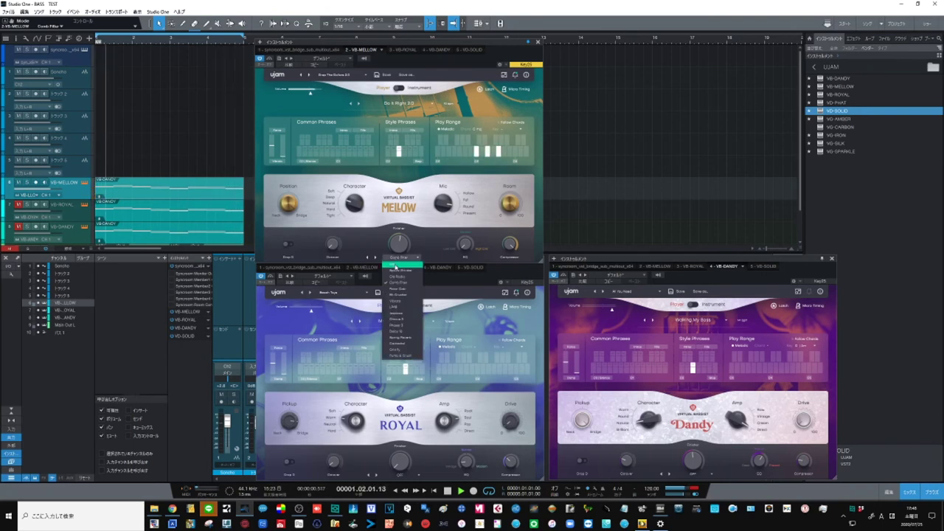
left_click(396, 265)
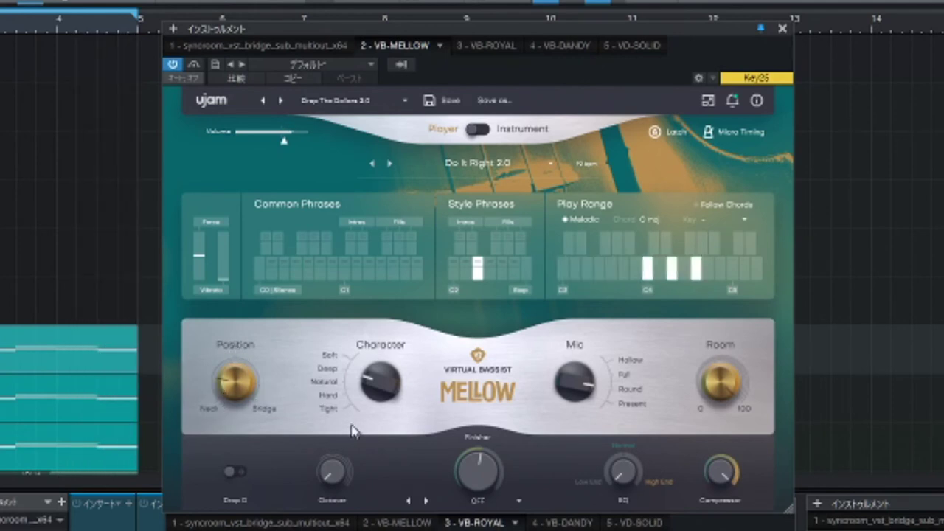
Step: Audition Mellow's Character range, turning it down toward Hard and back up toward Soft
left_click_drag(386, 374, 391, 450)
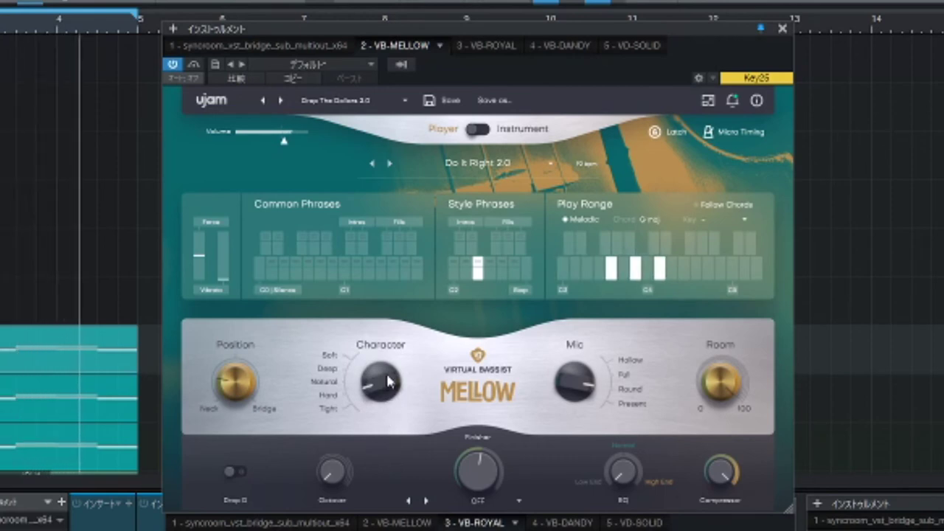
left_click_drag(383, 387, 385, 277)
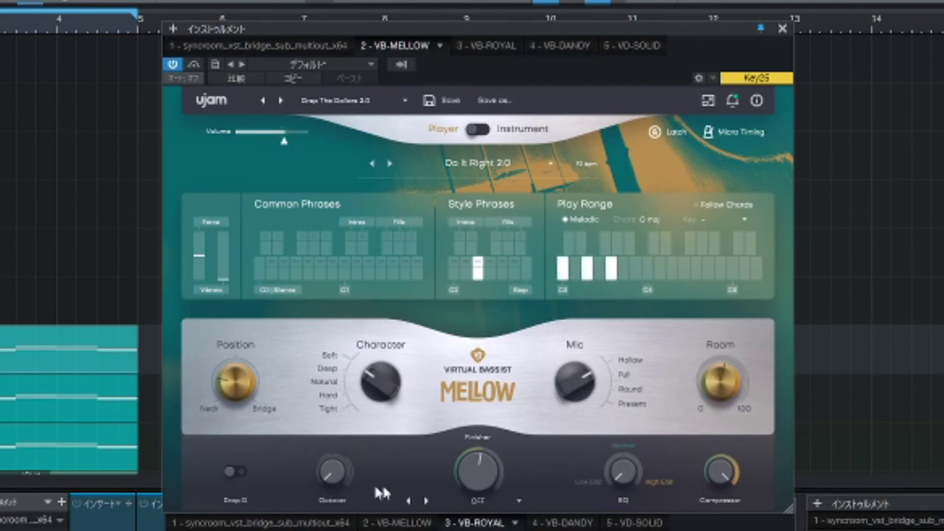
Step: Raise Mellow's Octaver slightly and turn its EQ from Low End toward Normal
left_click_drag(338, 472, 337, 463)
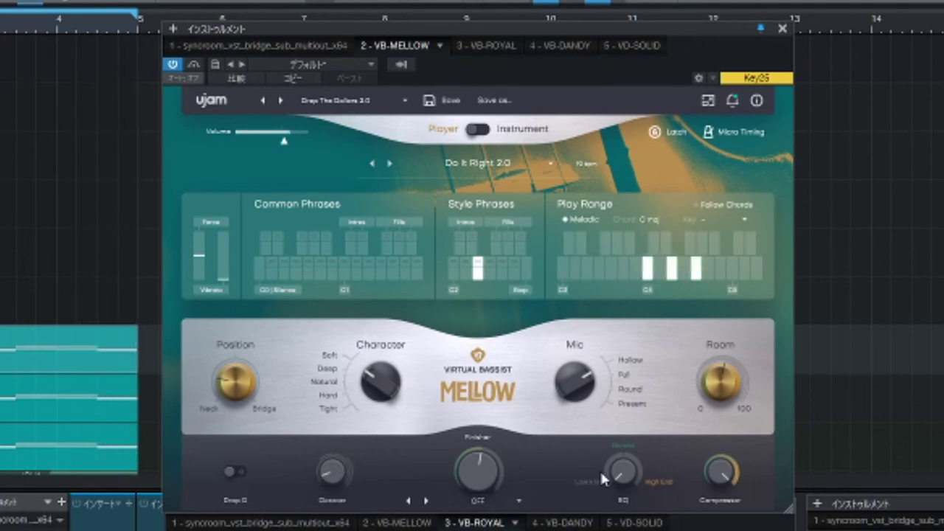
left_click_drag(619, 473, 631, 428)
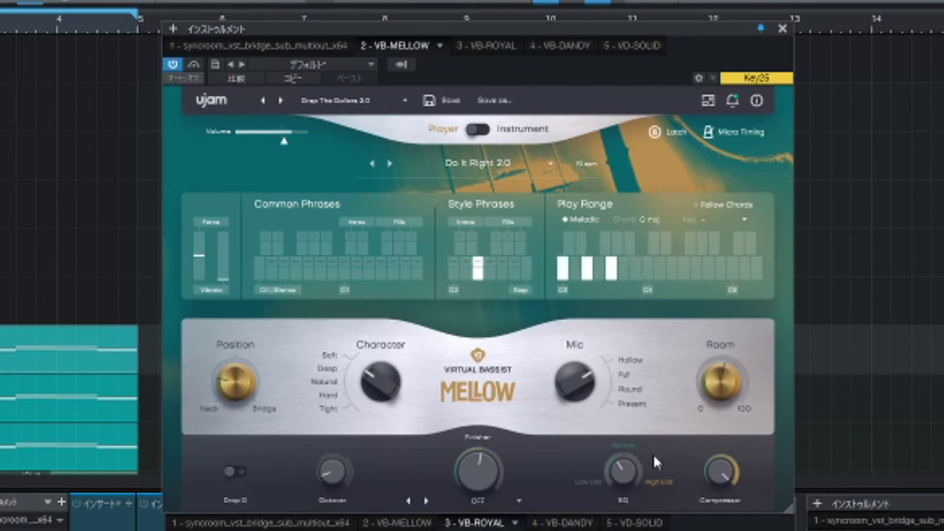